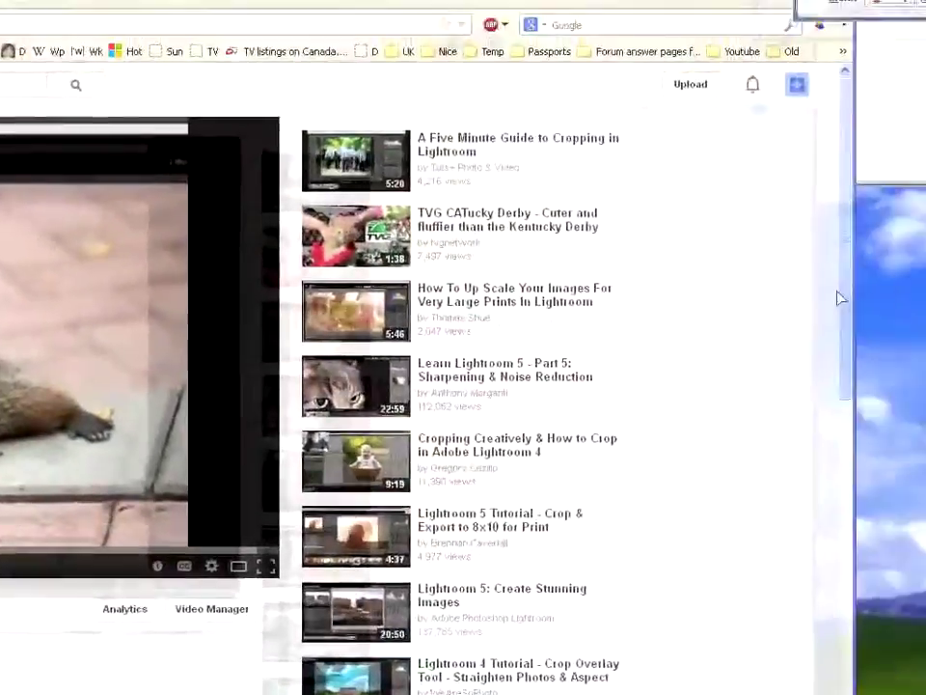
Scroll the YouTube page down to the related Lightroom cropping and resizing videos
left_click_drag(841, 299, 844, 403)
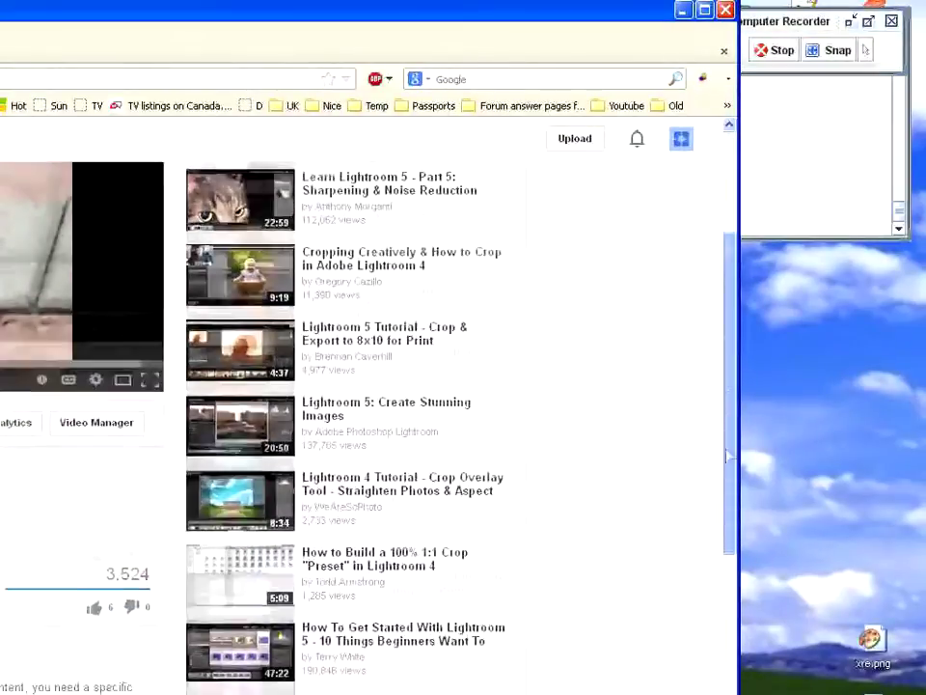
left_click_drag(729, 455, 721, 683)
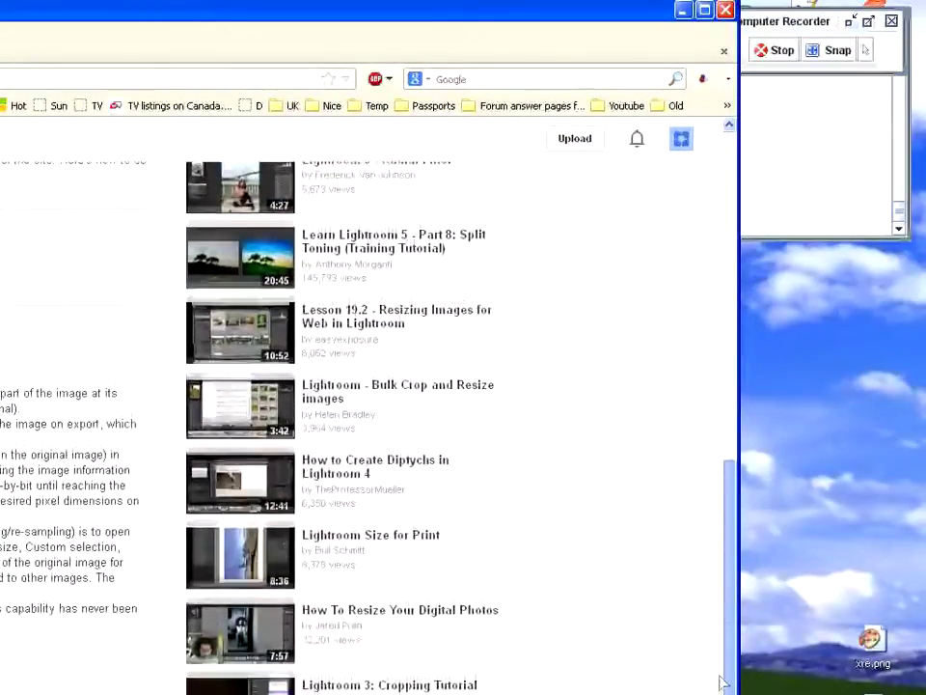
scroll(338, 424, "down", 1)
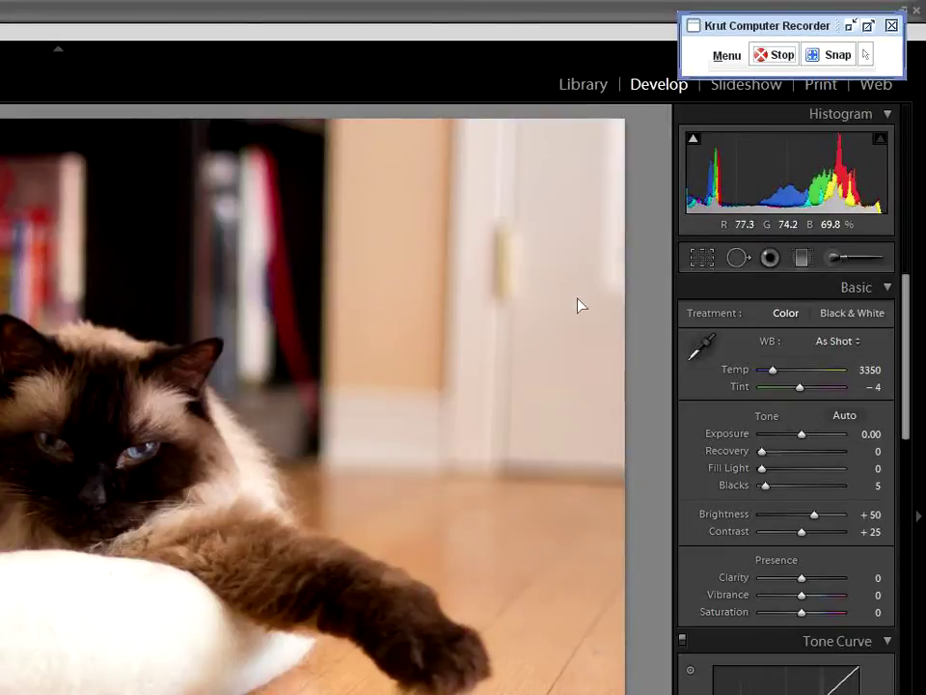
Crop the cat photo to a tight box around its face and white bed
left_click(702, 259)
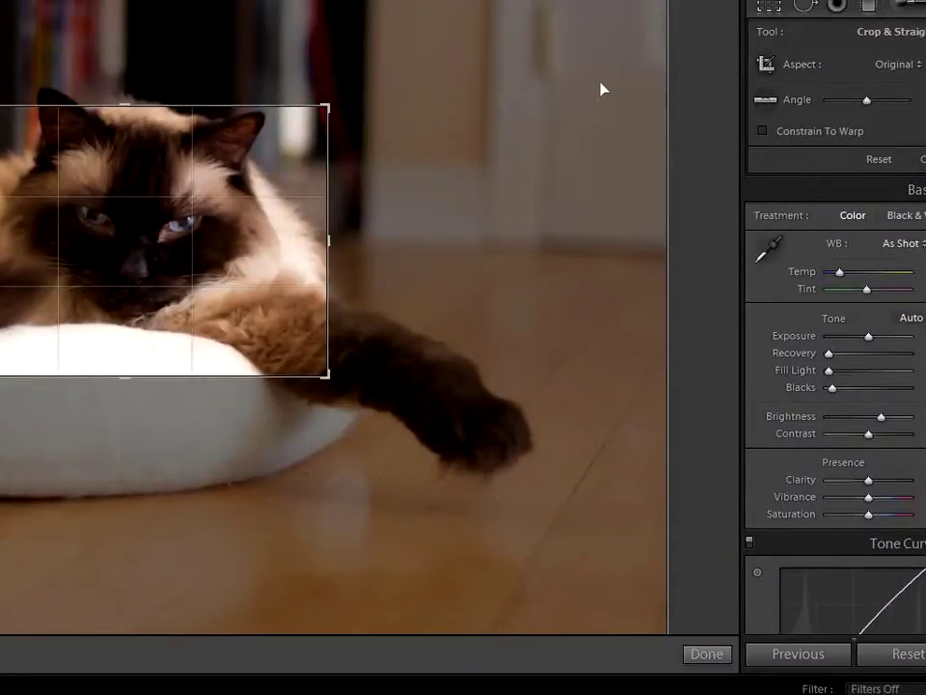
left_click(771, 7)
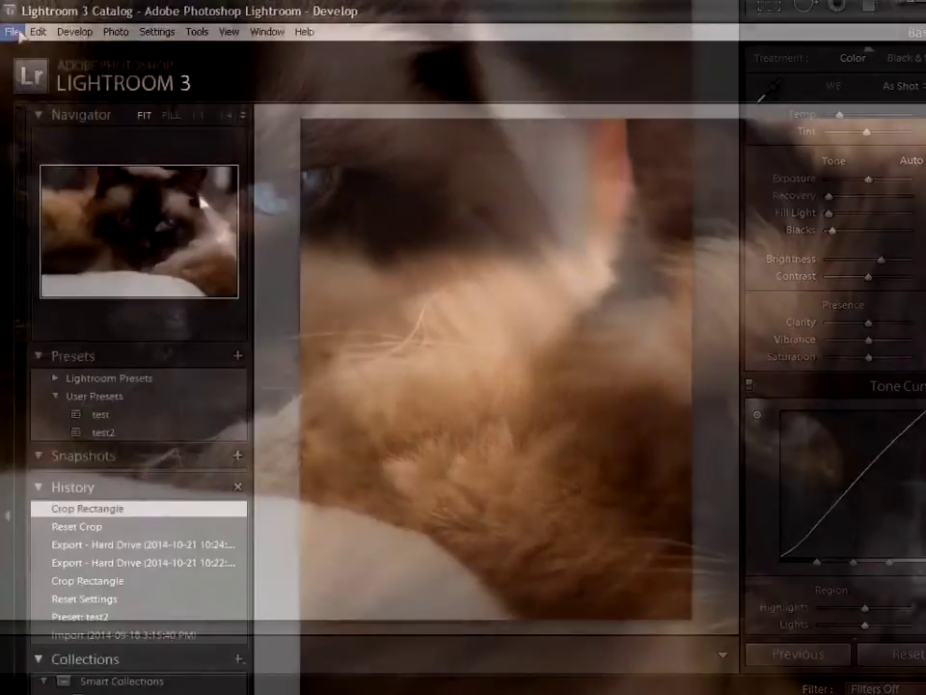
Export the cropped photo as quality-100 JPEG IMG_6270_LRE.jpg with Resize to Fit off
left_click(14, 32)
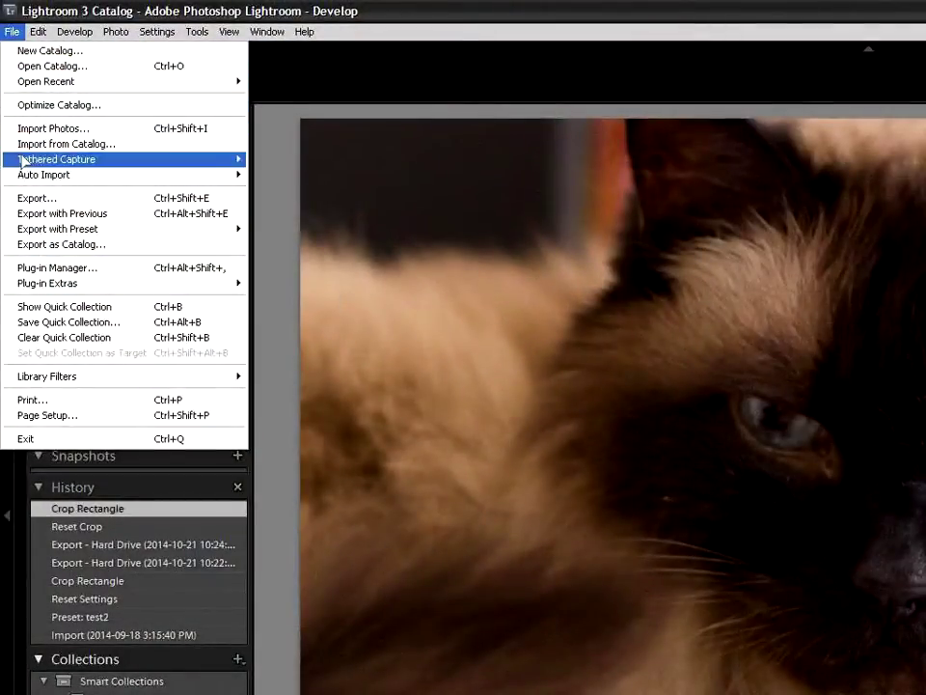
left_click(31, 201)
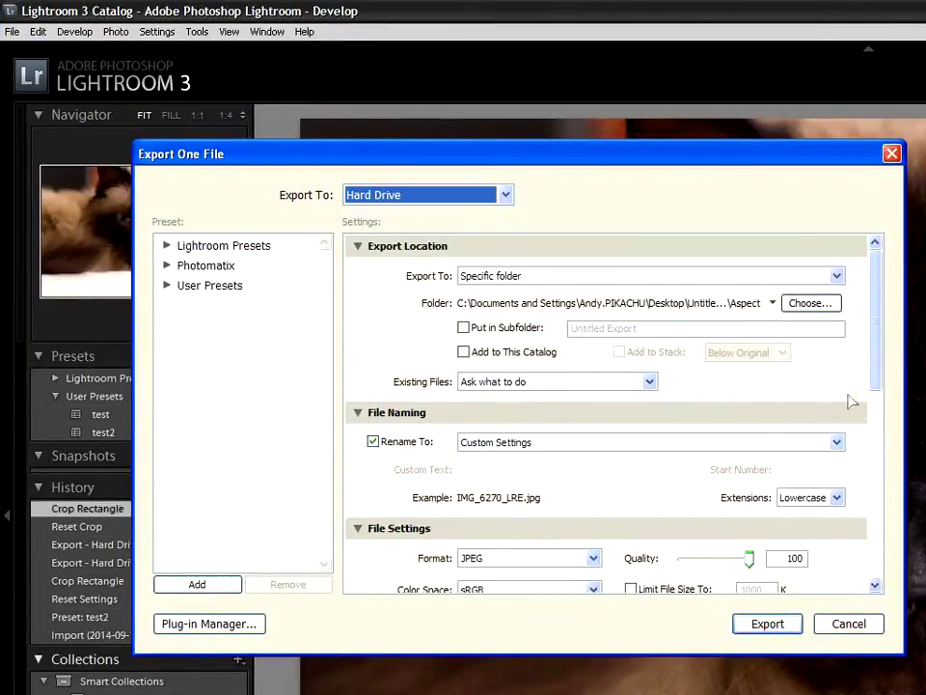
left_click_drag(877, 378, 877, 505)
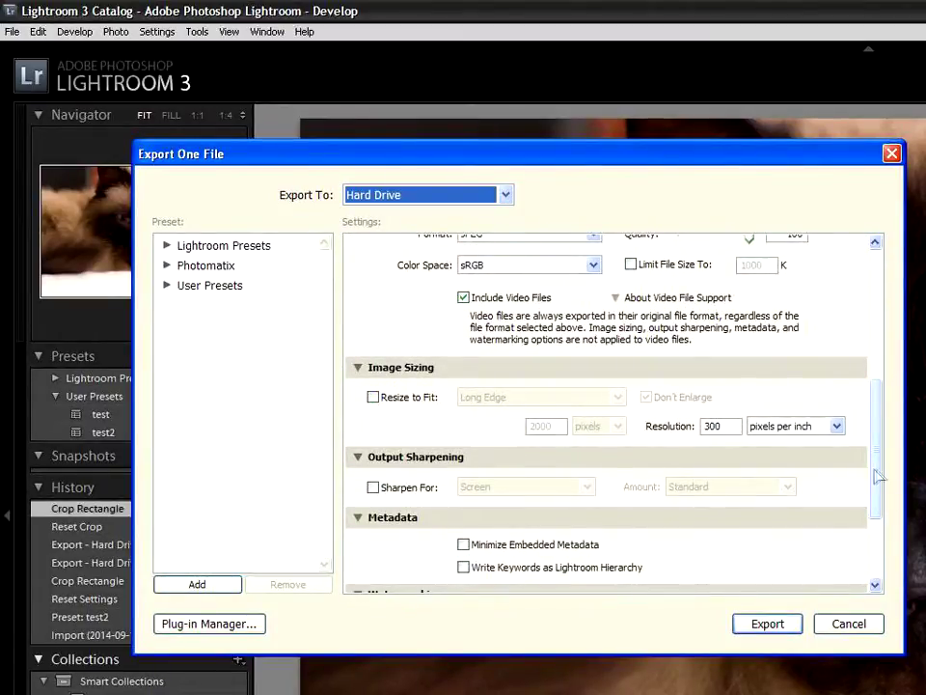
left_click(768, 626)
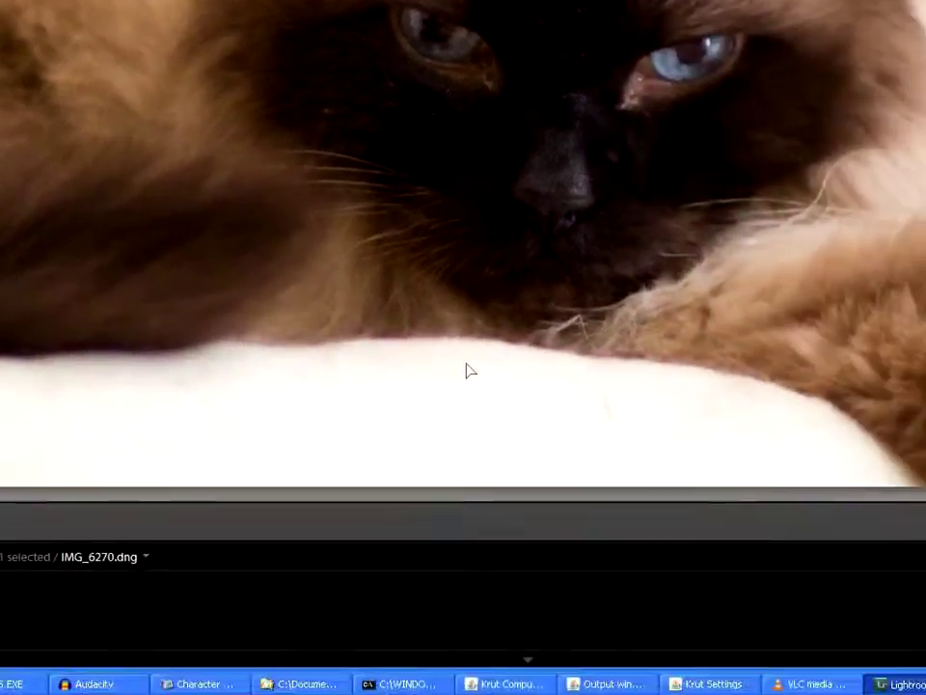
In Explorer's Aspect folder, read IMG_6270_LRE.jpg's dimensions: 1944 x 1228 pixels
left_click(306, 681)
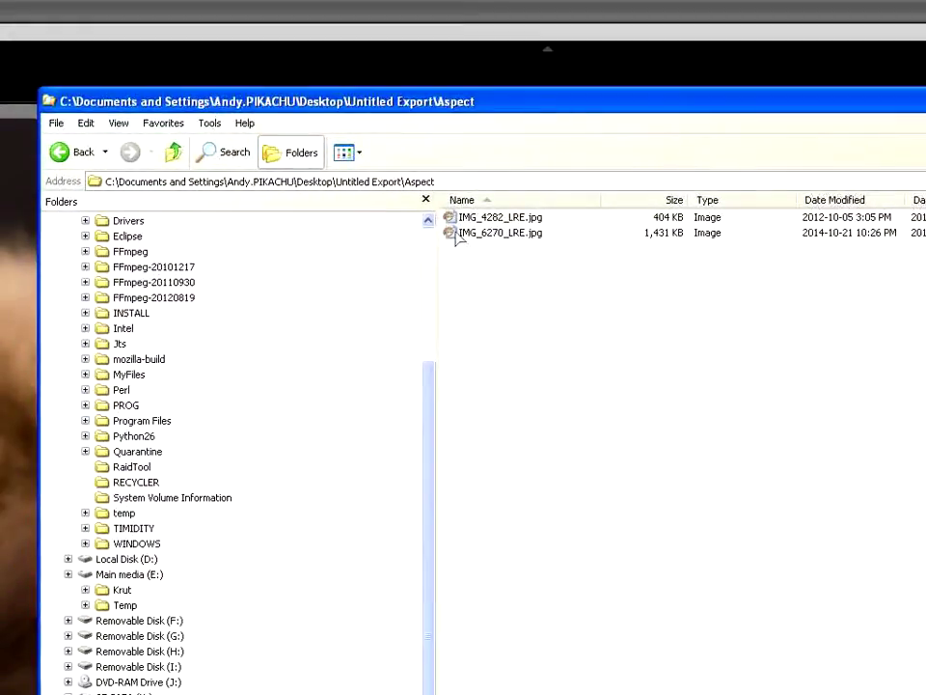
mouse_move(458, 238)
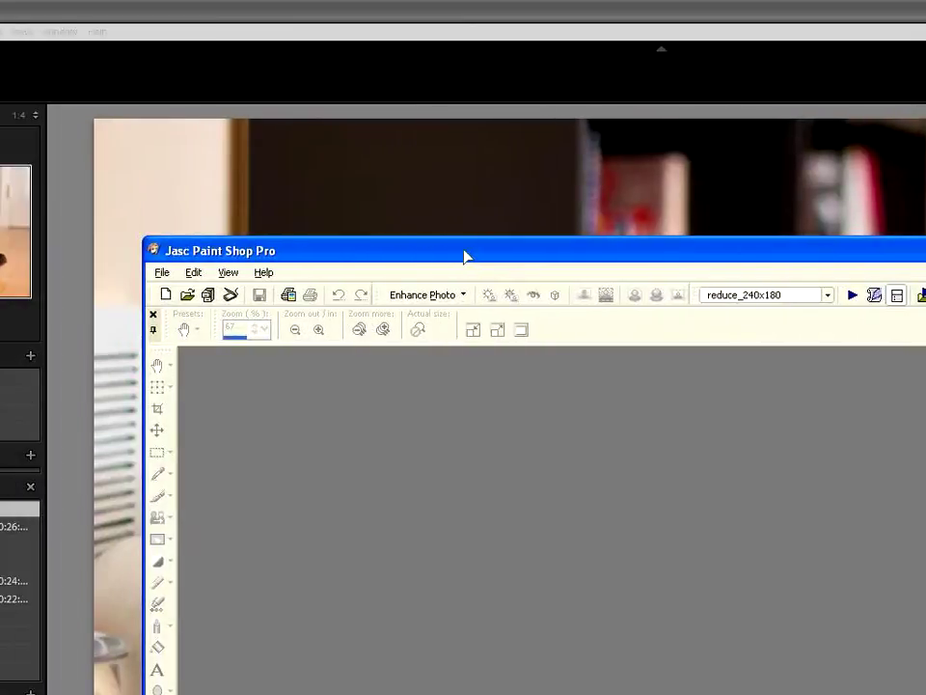
Create a new blank image 640 pixels wide and 3456 pixels high
left_click(164, 273)
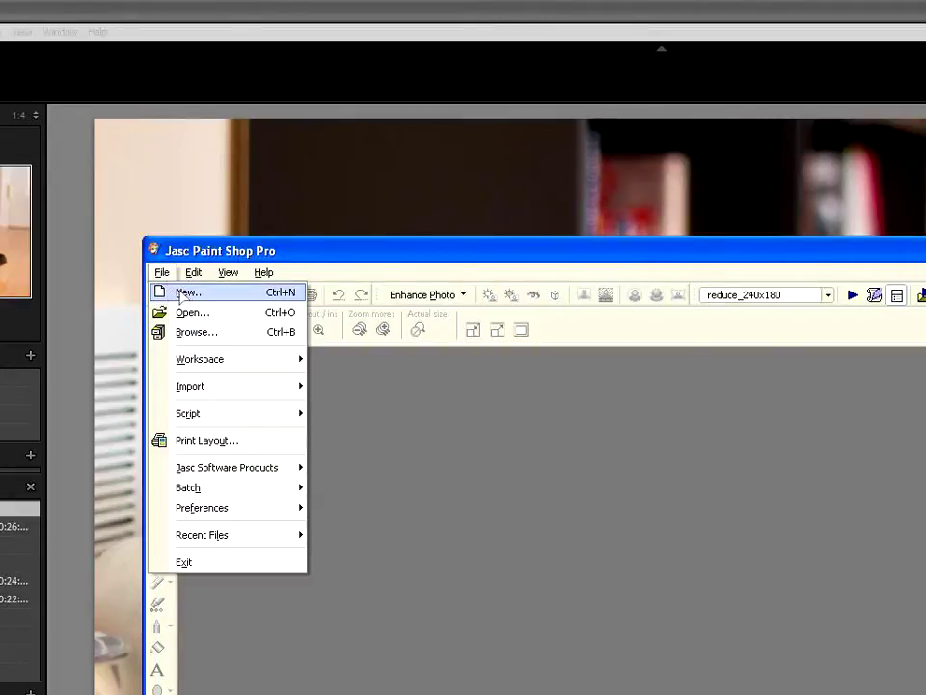
left_click(189, 292)
type("640")
key("Tab")
type("3456")
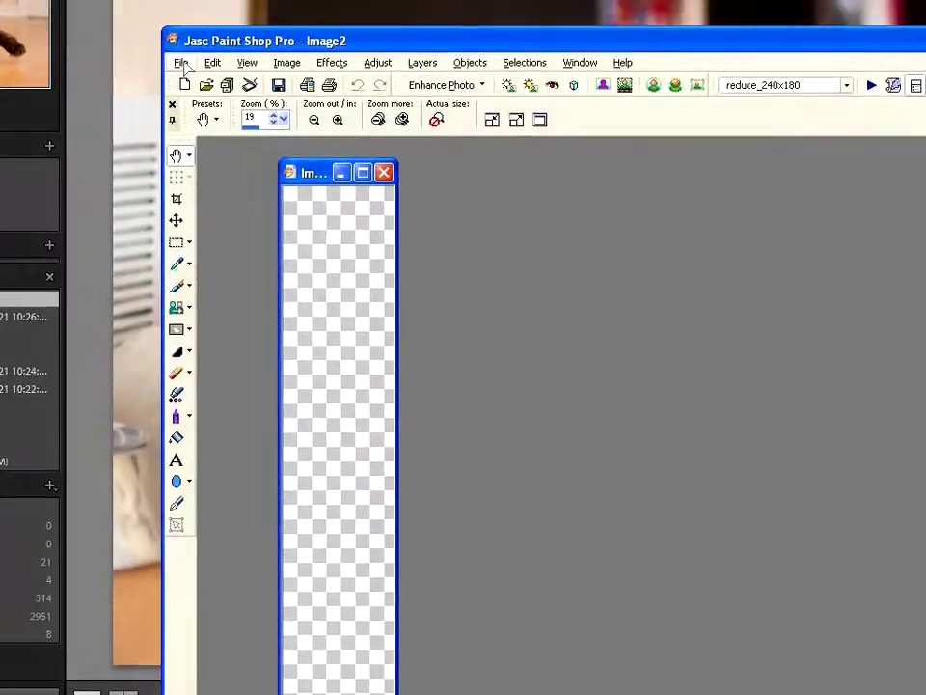
Save the image as 640x3456.jpg in Temp, accepting the flatten warning
left_click(179, 62)
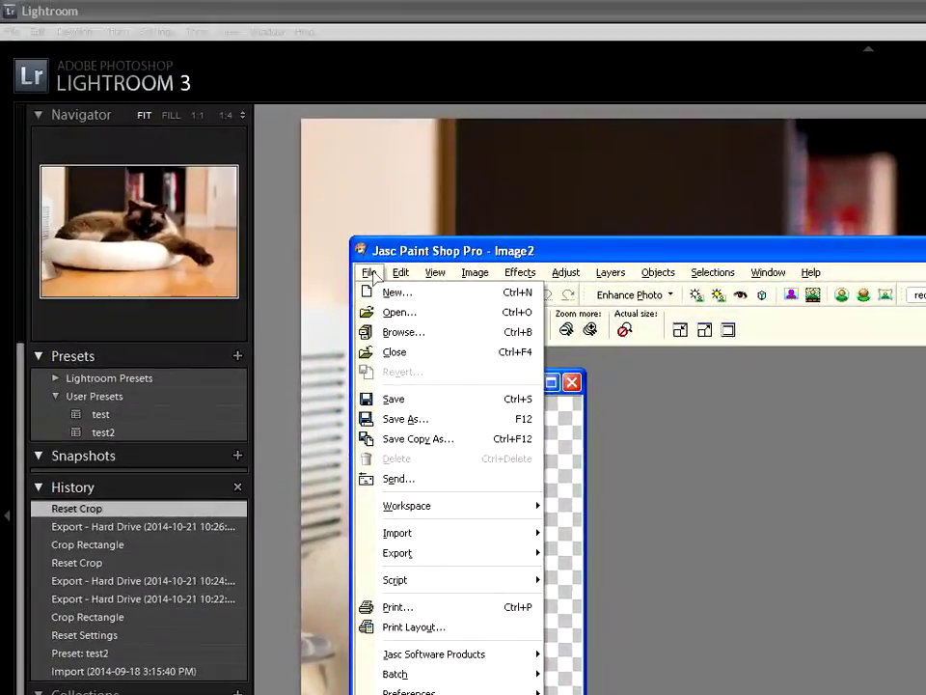
left_click(403, 419)
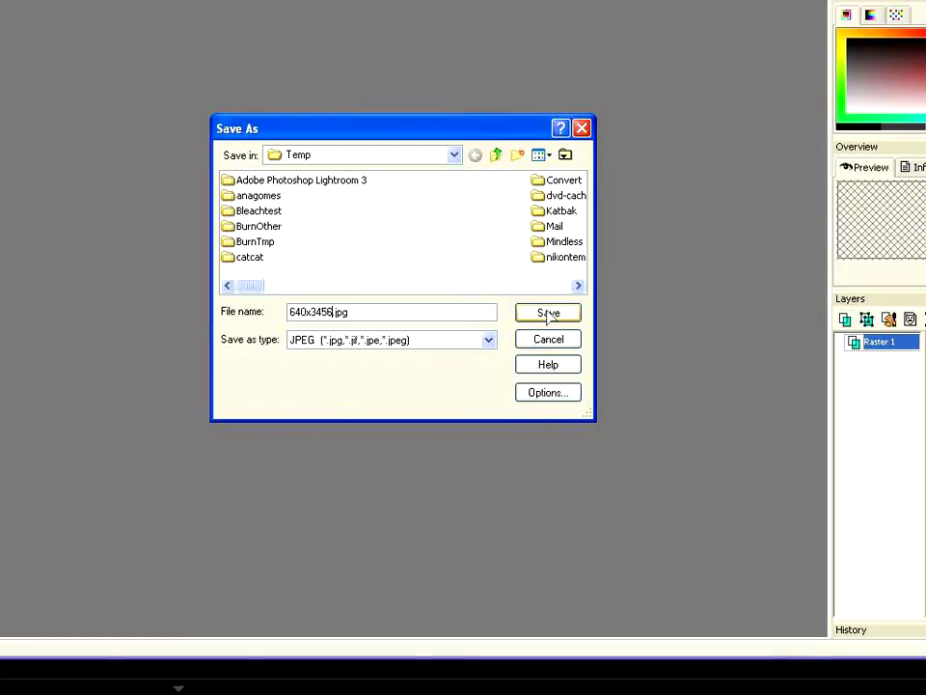
left_click(548, 314)
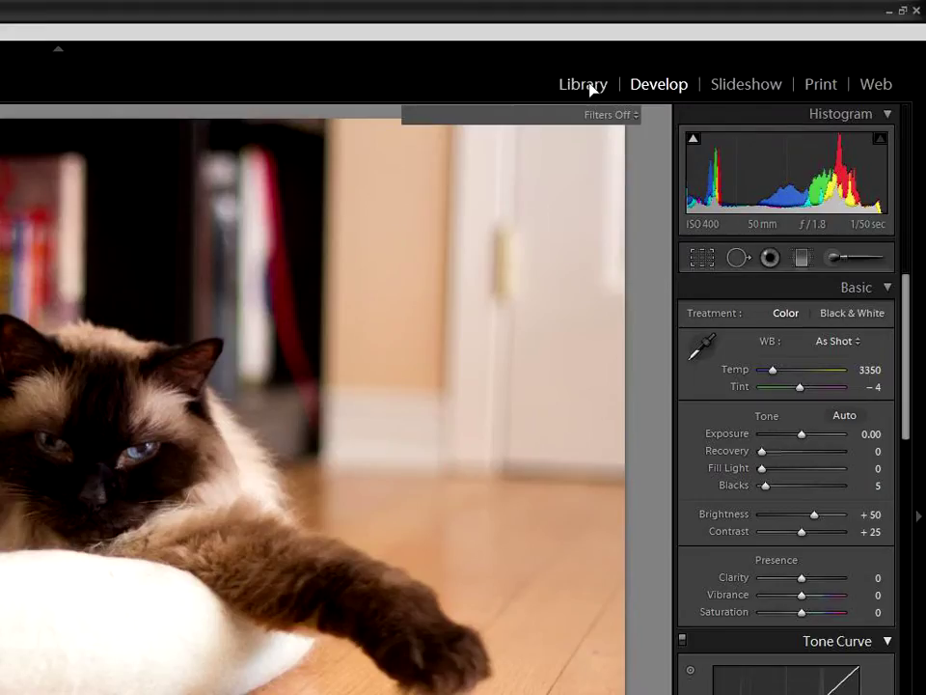
Import 640x3456.jpg into the Lightroom catalog by dragging it into the Library
left_click(585, 86)
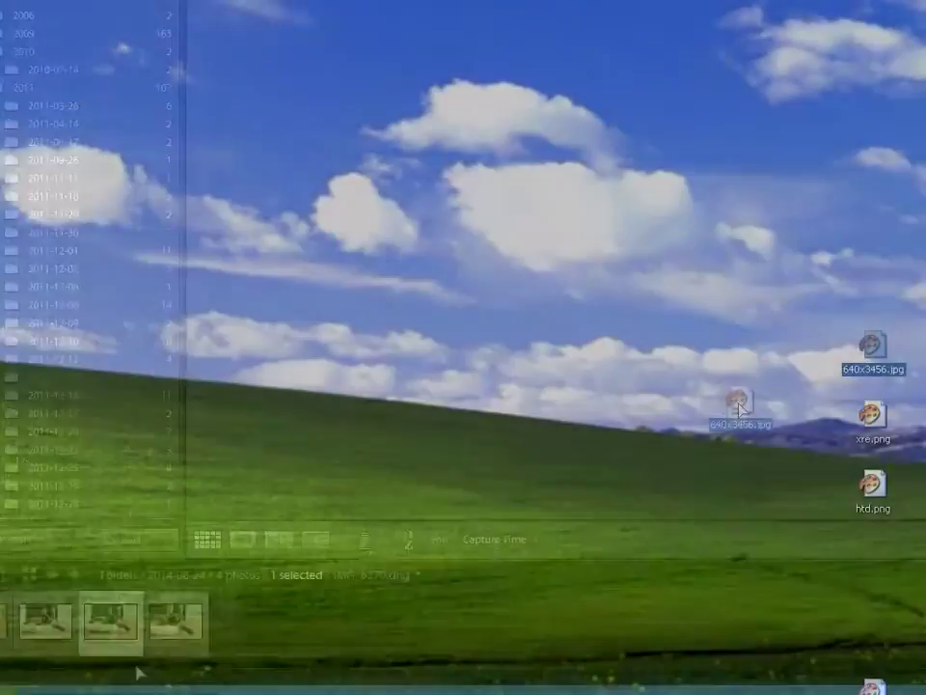
left_click_drag(738, 408, 434, 376)
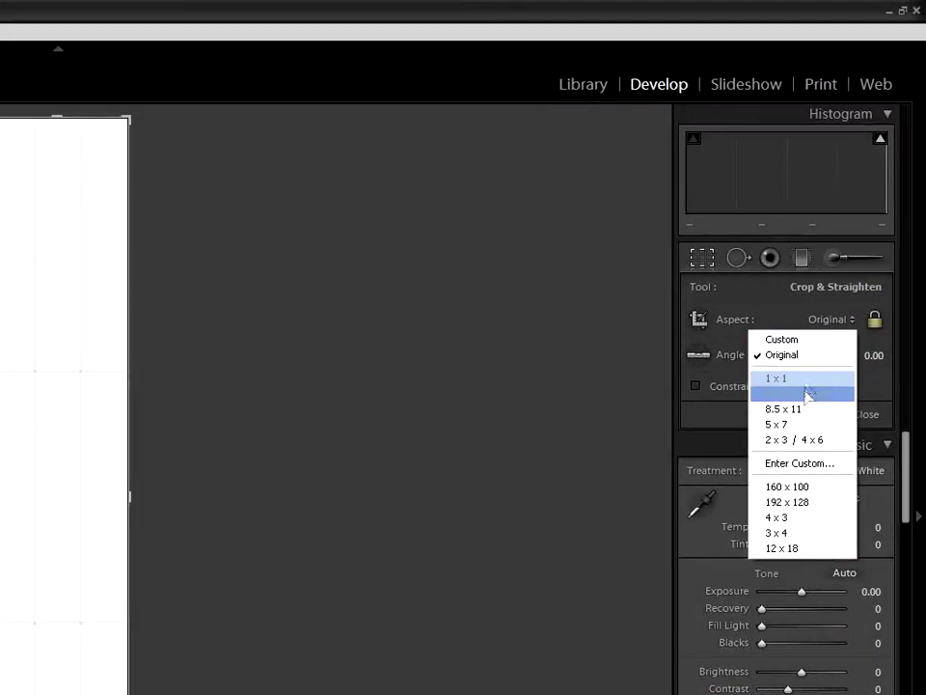
Set the blank image's crop aspect to 4 x 3 and swap it to landscape
left_click(797, 521)
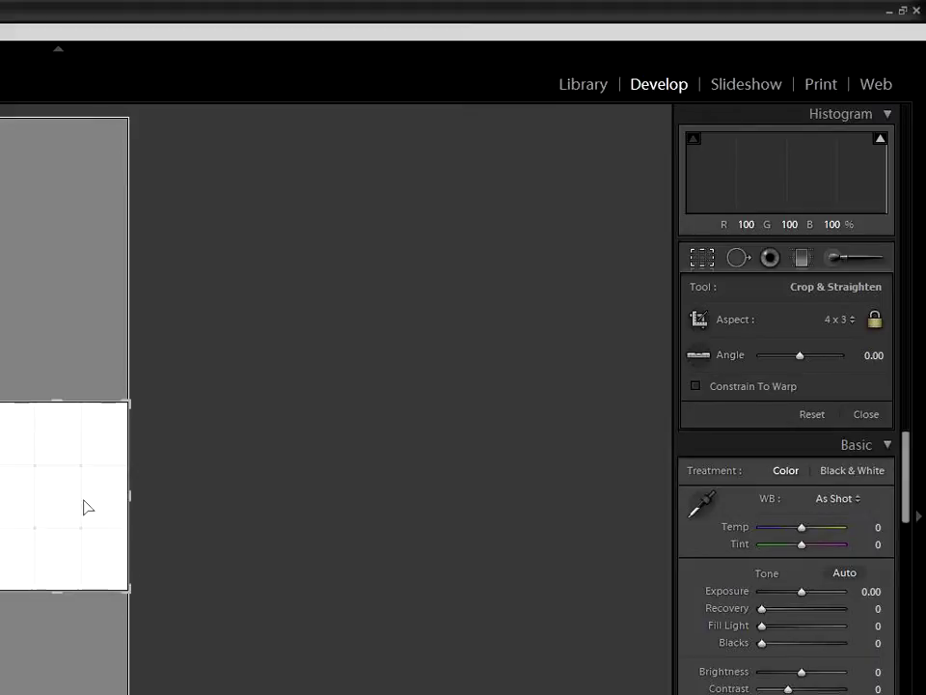
key("x")
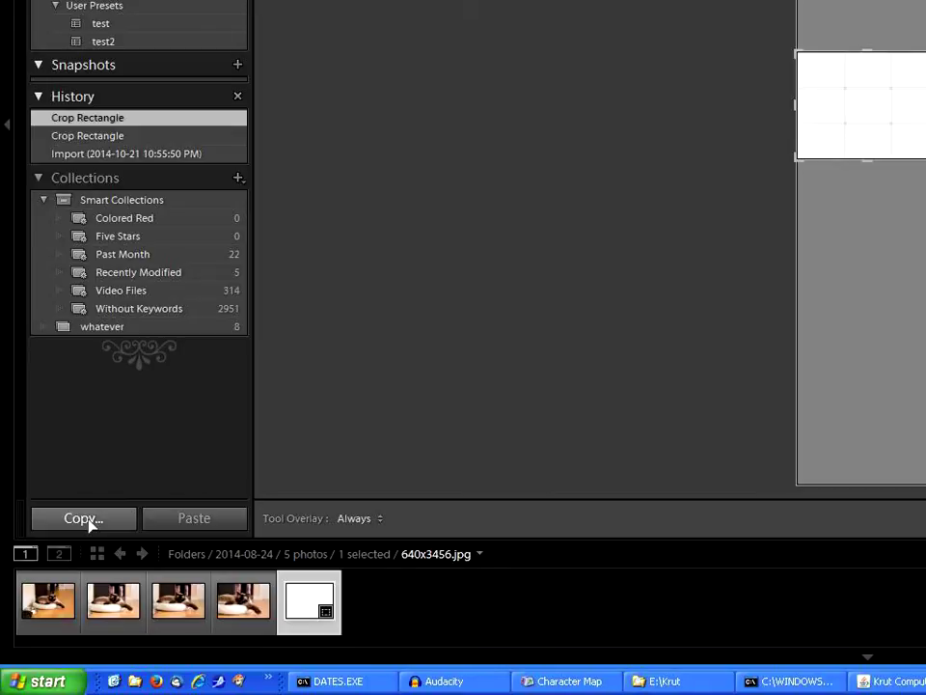
Copy only the Crop settings from 640x3456.jpg, then select the cat photo IMG_6270.dng
left_click(85, 518)
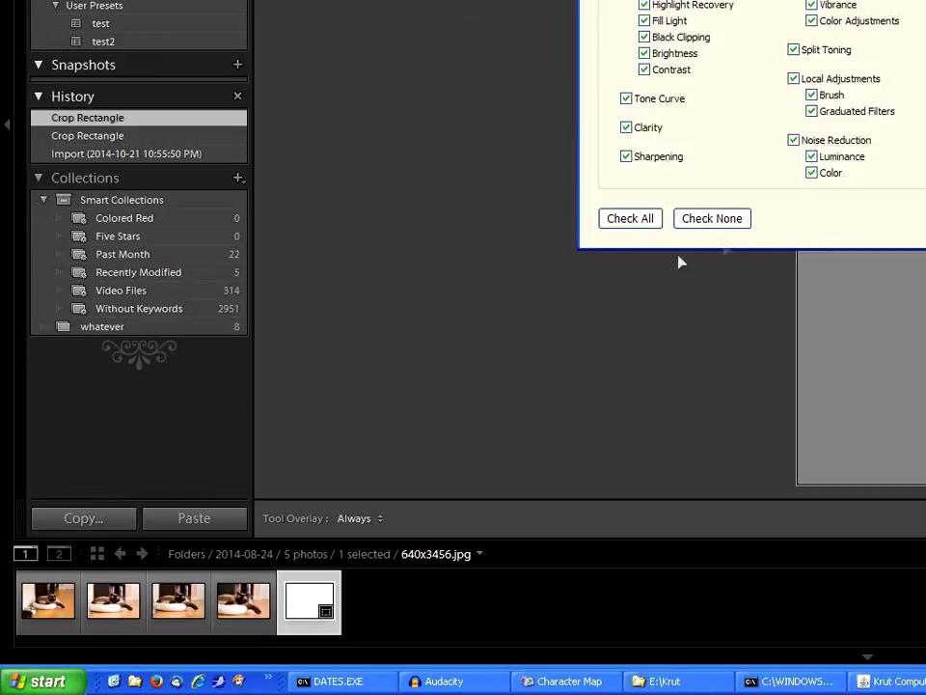
left_click(719, 222)
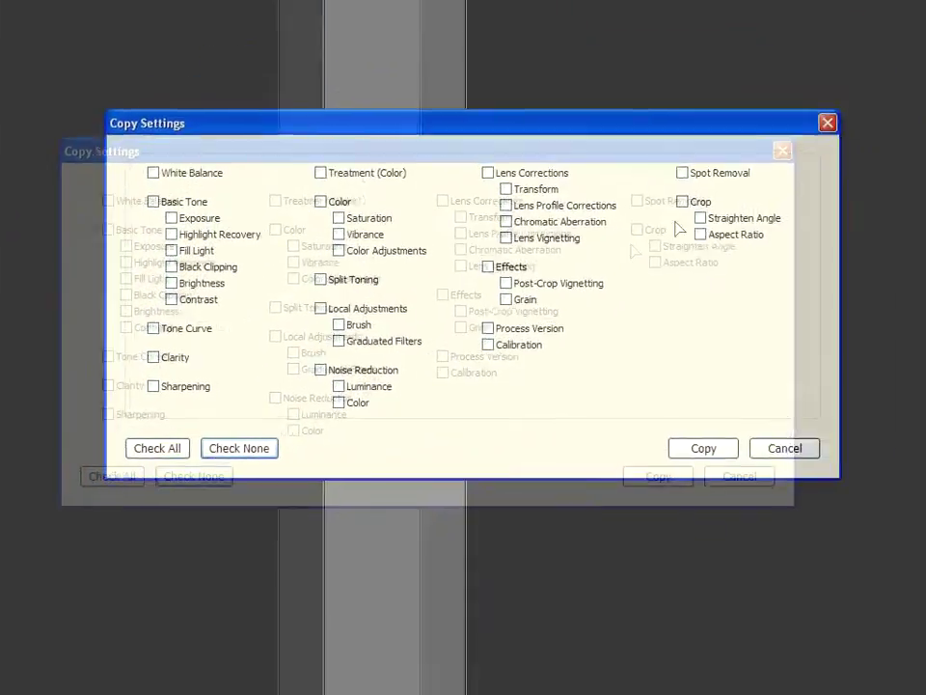
left_click(462, 349)
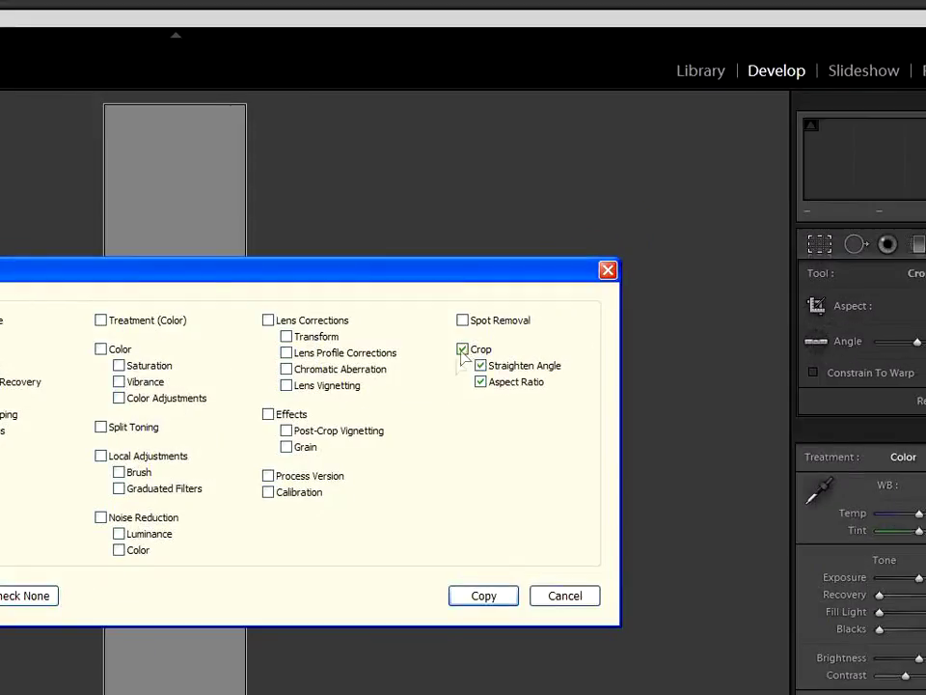
left_click(484, 596)
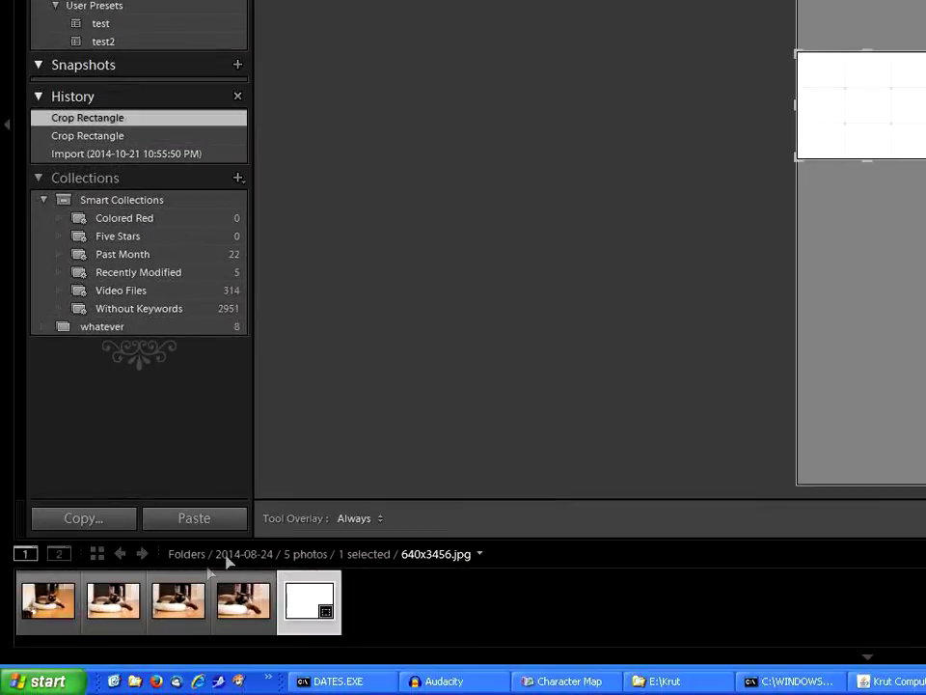
left_click(172, 625)
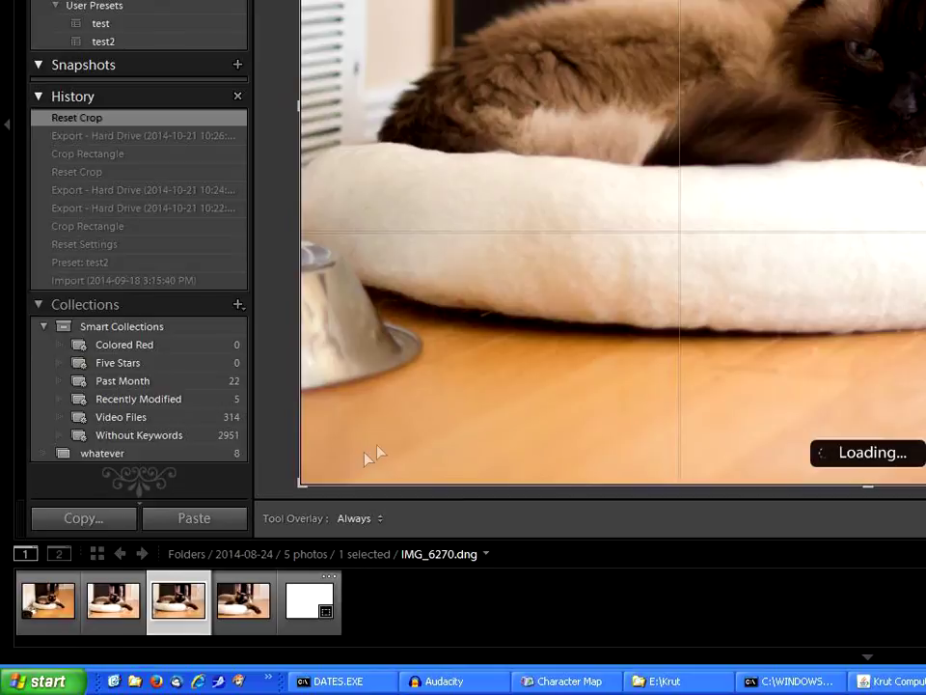
Paste the 4 x 3 crop onto IMG_6270.dng and shift the photo to frame the cat's face
left_click(196, 522)
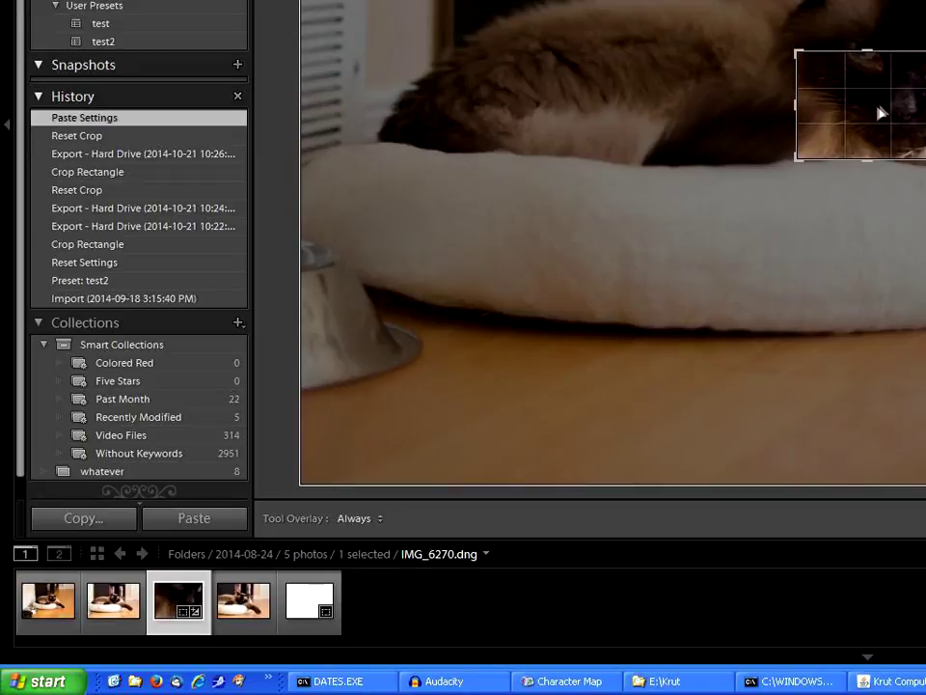
left_click_drag(882, 110, 843, 123)
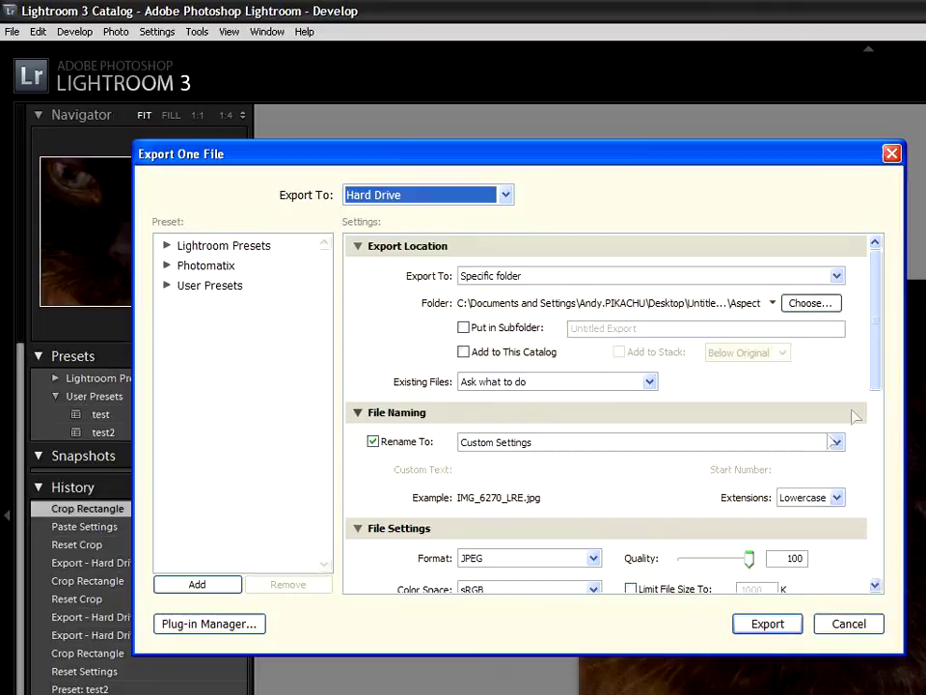
left_click_drag(875, 386, 841, 484)
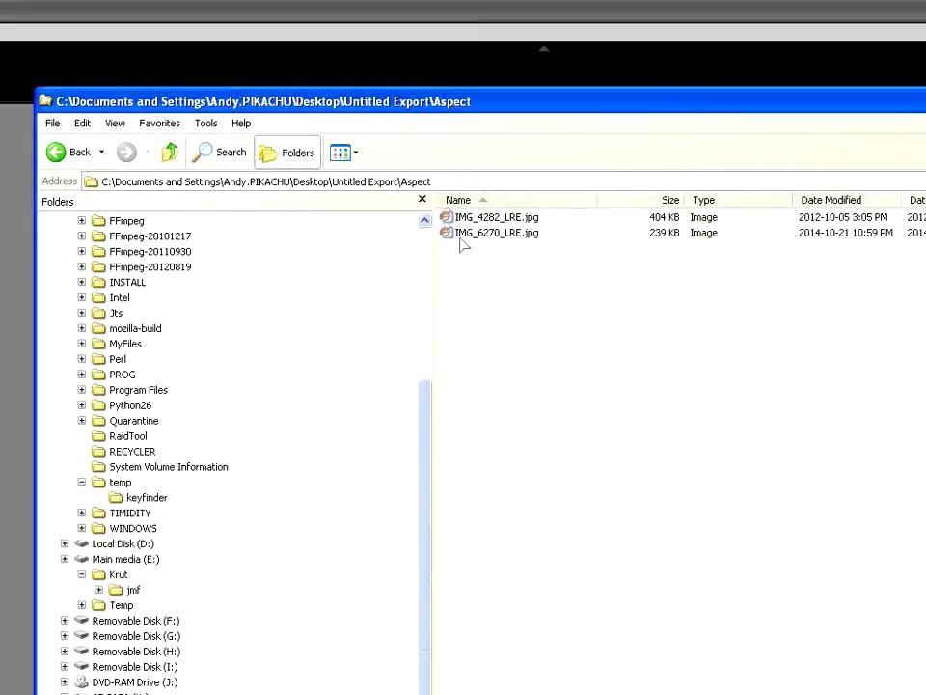
Check IMG_6270_LRE.jpg's details in Explorer: Dimensions read 640 x 480
mouse_move(448, 238)
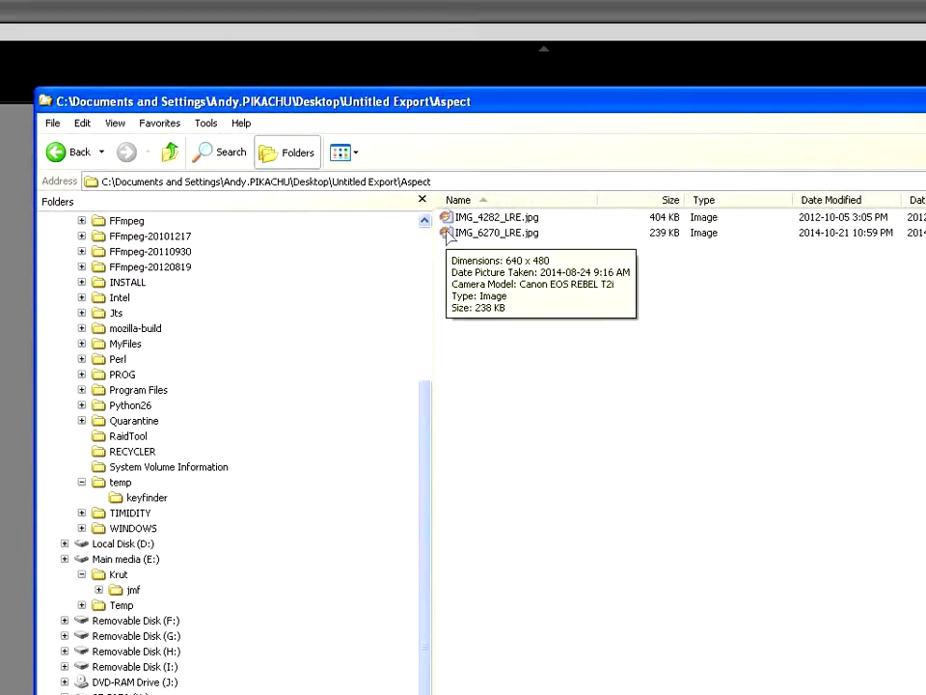